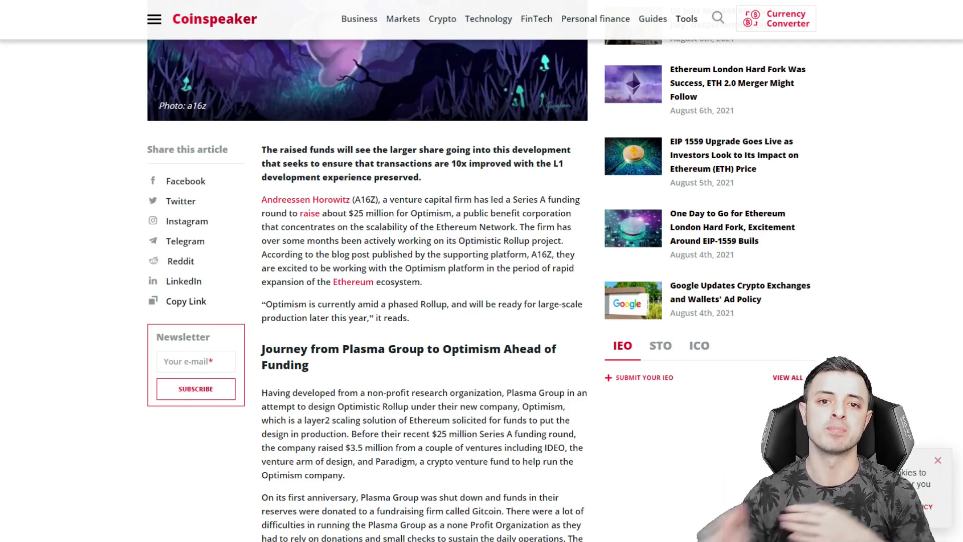
Look over the Optimism funding article, the Optimistic Ethereum Gateway and the Optimistic Ethereum explorer's home page.
{"action": "scroll", "coordinate": [907, 364], "scroll_direction": "up", "scroll_amount": 5}
{"action": "scroll", "coordinate": [907, 364], "scroll_direction": "up", "scroll_amount": 1}
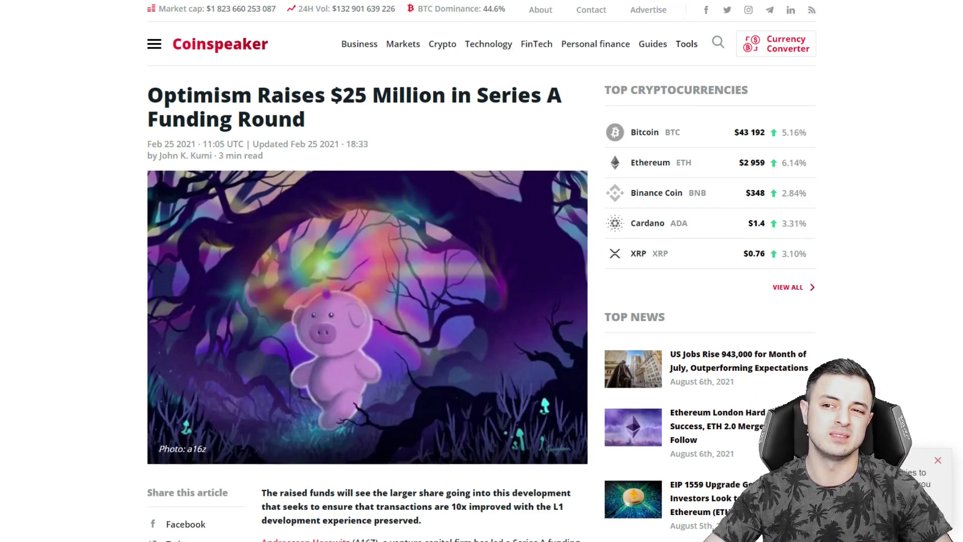
{"action": "left_click", "coordinate": [667, 2]}
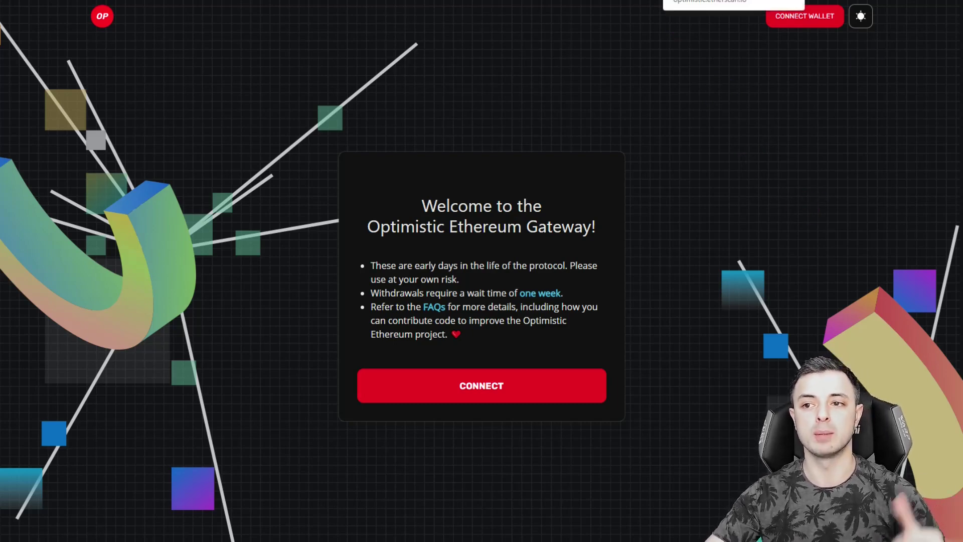
{"action": "left_click", "coordinate": [732, 4]}
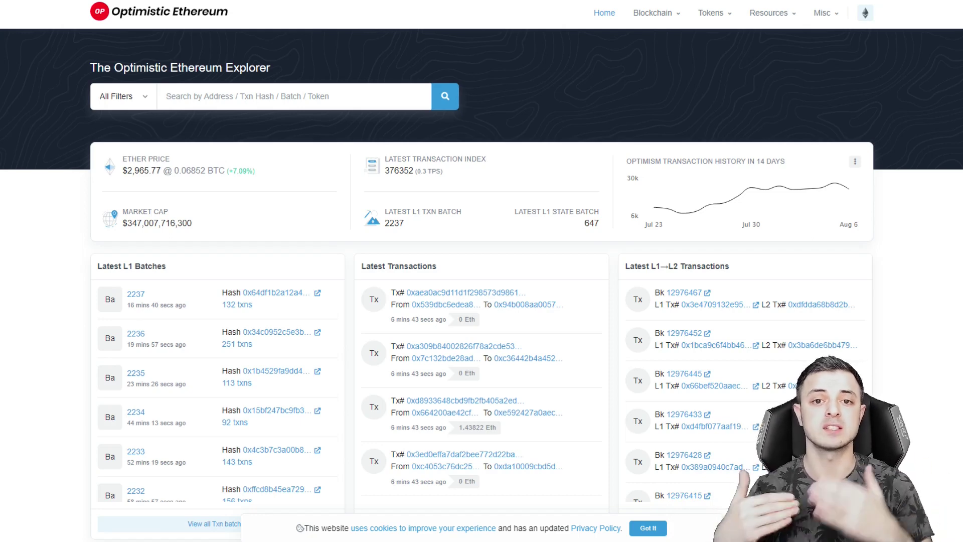
{"action": "scroll", "coordinate": [178, 286], "scroll_direction": "down", "scroll_amount": 3}
{"action": "scroll", "coordinate": [210, 337], "scroll_direction": "down", "scroll_amount": 2}
{"action": "scroll", "coordinate": [232, 383], "scroll_direction": "up", "scroll_amount": 5}
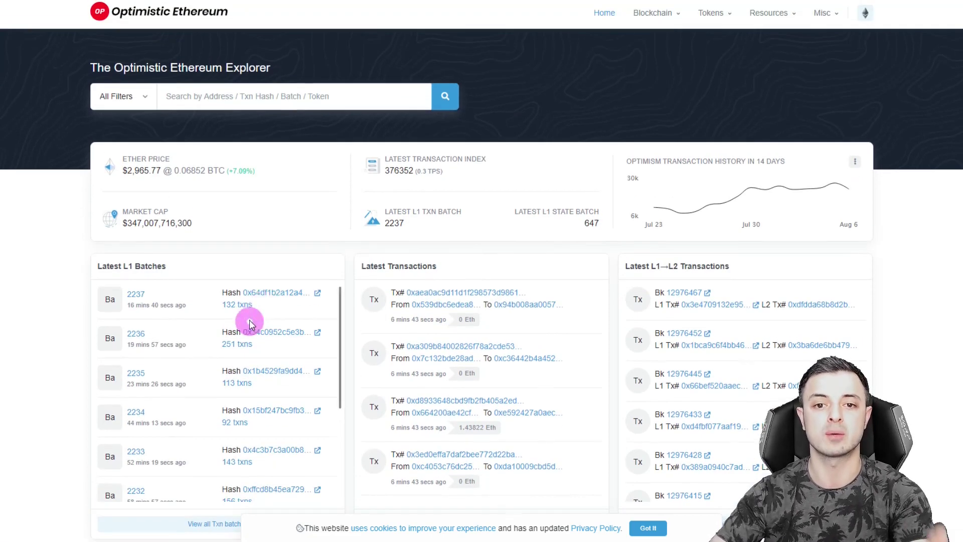
Switch to Uniswap and view the list of tokens that can be received in a swap.
{"action": "mouse_move", "coordinate": [684, 3]}
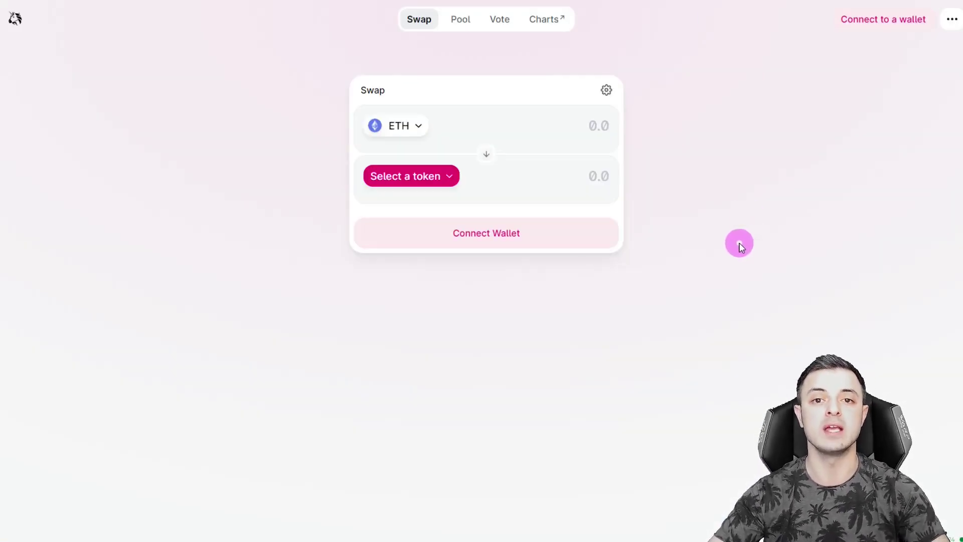
{"action": "left_click", "coordinate": [426, 174]}
{"action": "left_click", "coordinate": [646, 239]}
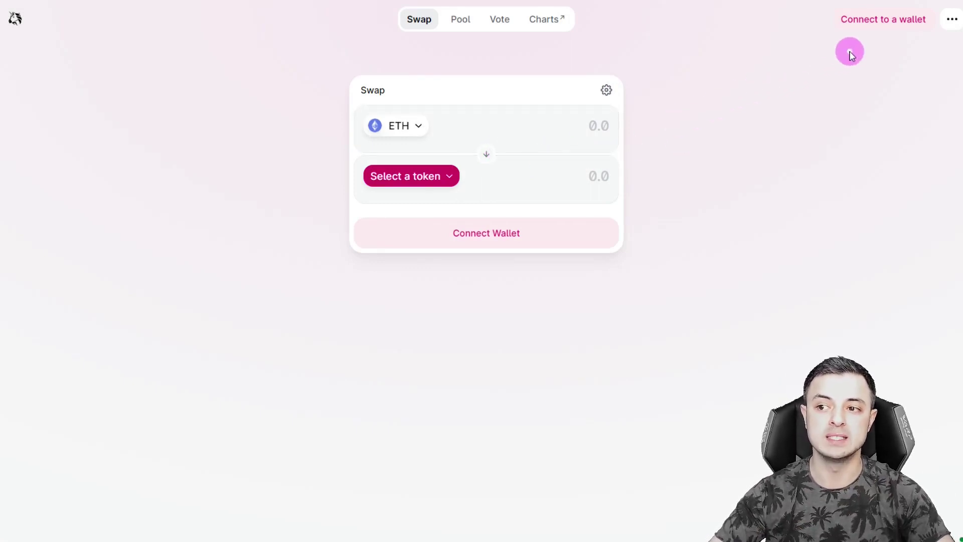
Connect the MetaMask wallet to Uniswap, unlocking it with the wallet password.
{"action": "left_click", "coordinate": [862, 27]}
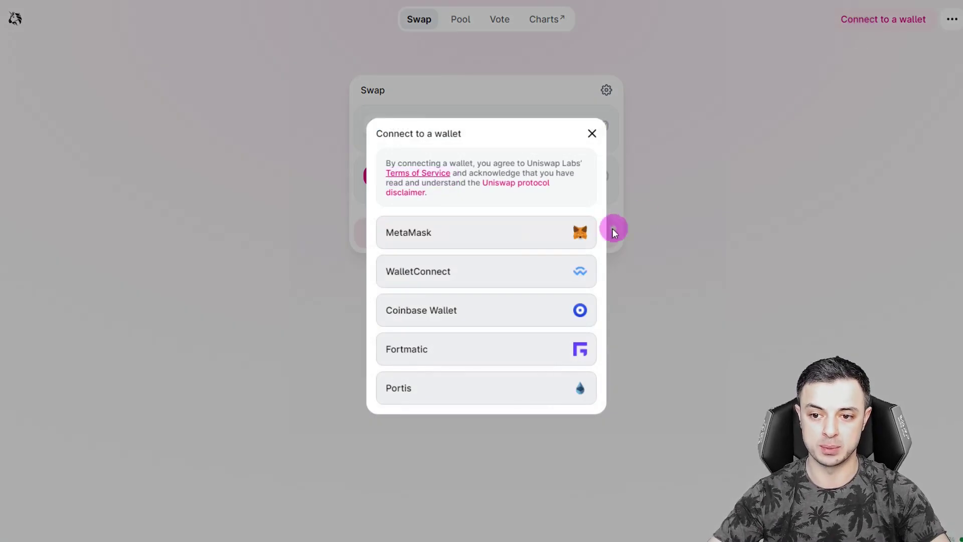
{"action": "left_click", "coordinate": [493, 234]}
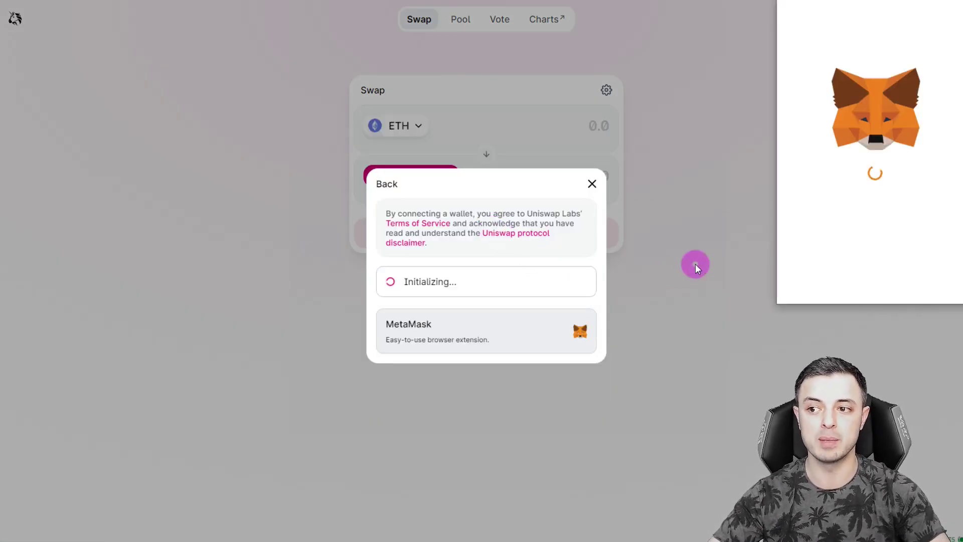
{"action": "type", "text": "••••••••••"}
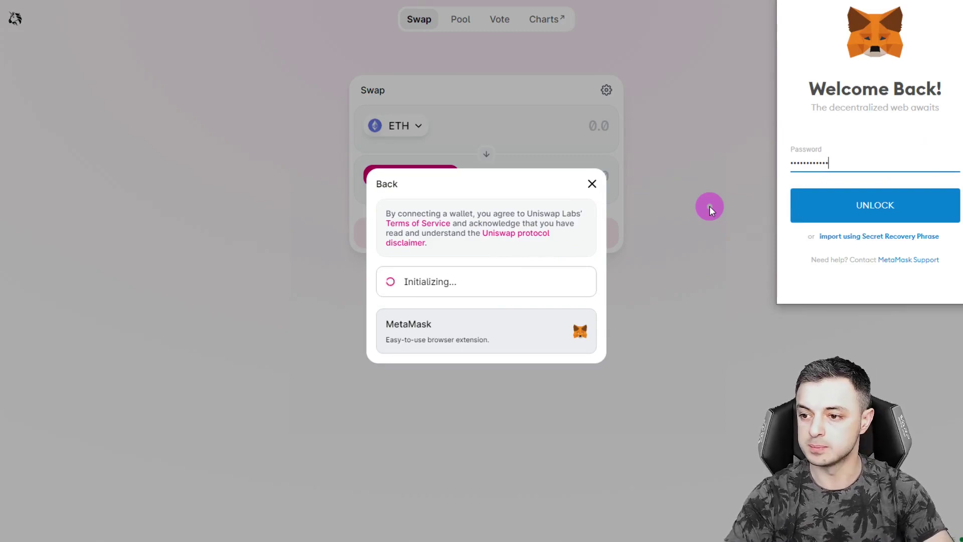
{"action": "key", "text": "Return"}
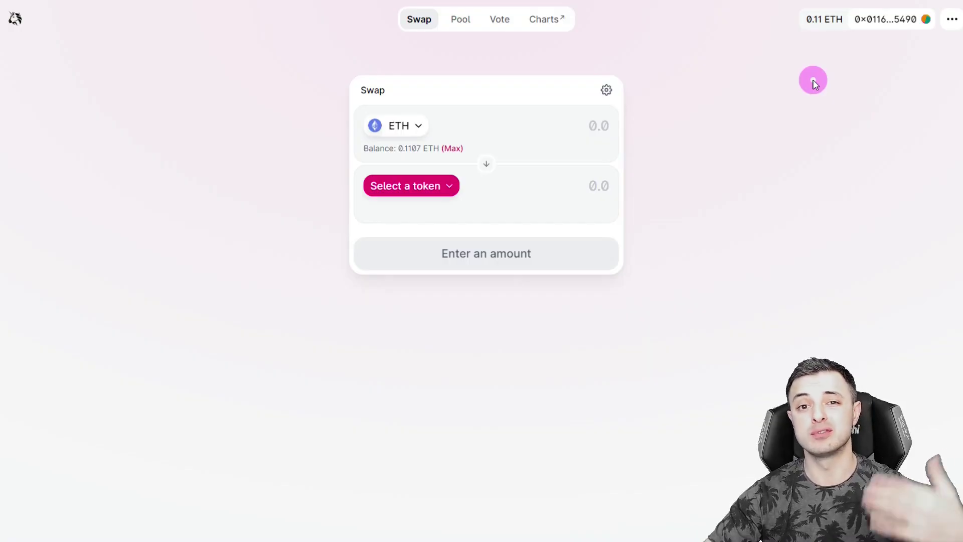
Check the wallet's Ethereum Mainnet account in MetaMask and the tokens Uniswap offers to swap from.
{"action": "left_click", "coordinate": [870, 1]}
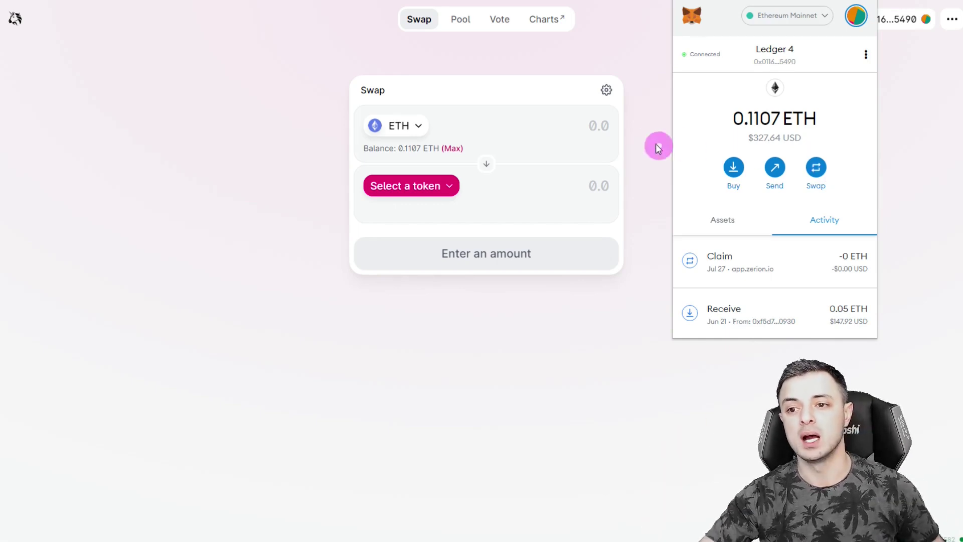
{"action": "left_click", "coordinate": [647, 112]}
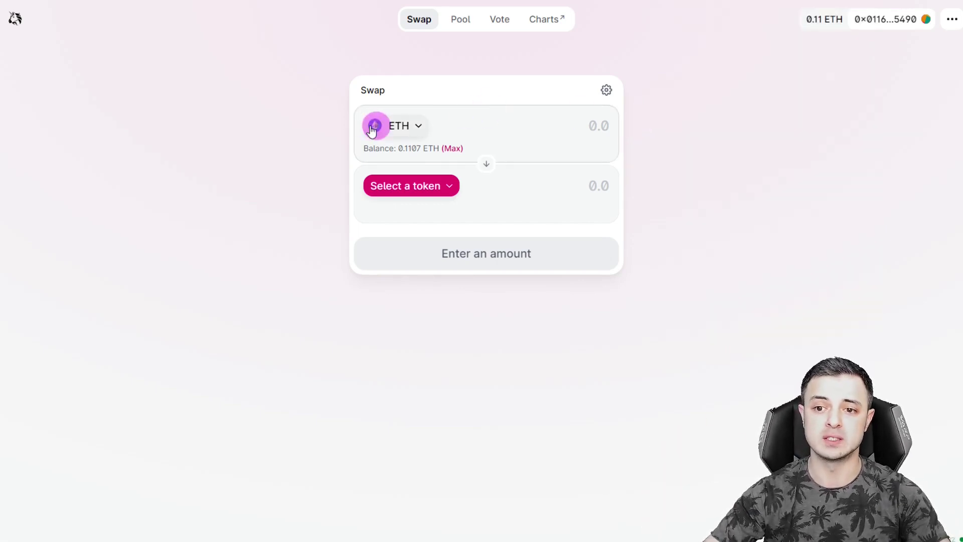
{"action": "left_click", "coordinate": [391, 135]}
{"action": "key", "text": "Escape"}
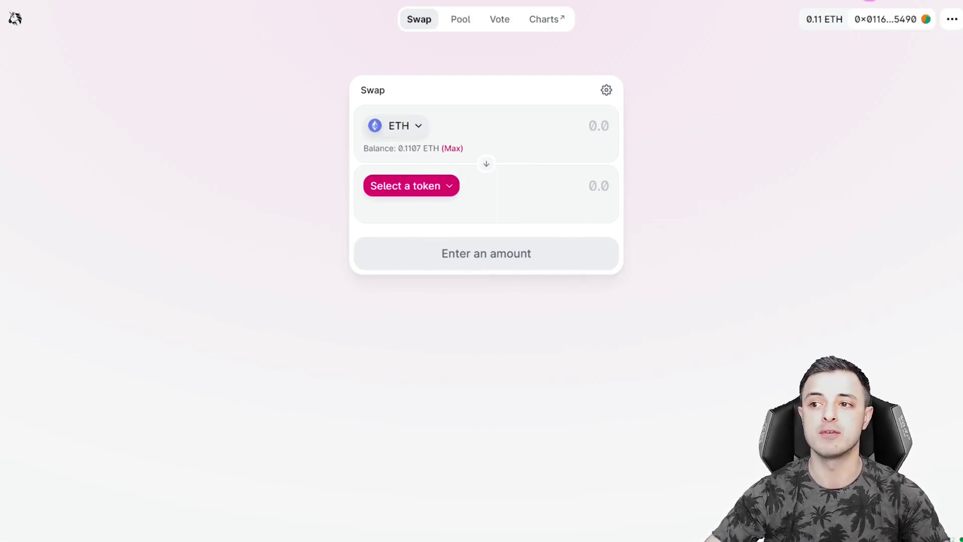
Switch the MetaMask wallet from Ethereum Mainnet to the Optomistic network.
{"action": "left_click", "coordinate": [870, 1]}
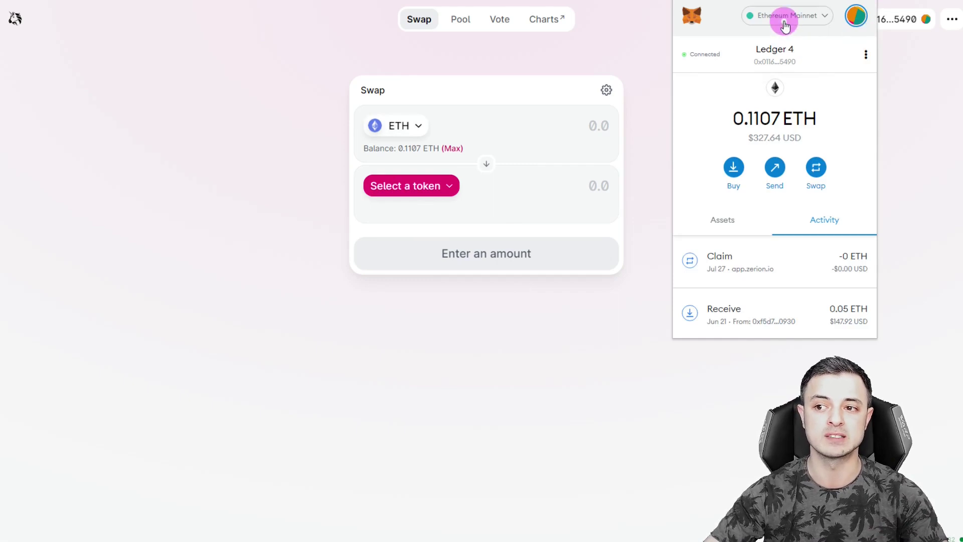
{"action": "left_click", "coordinate": [814, 18]}
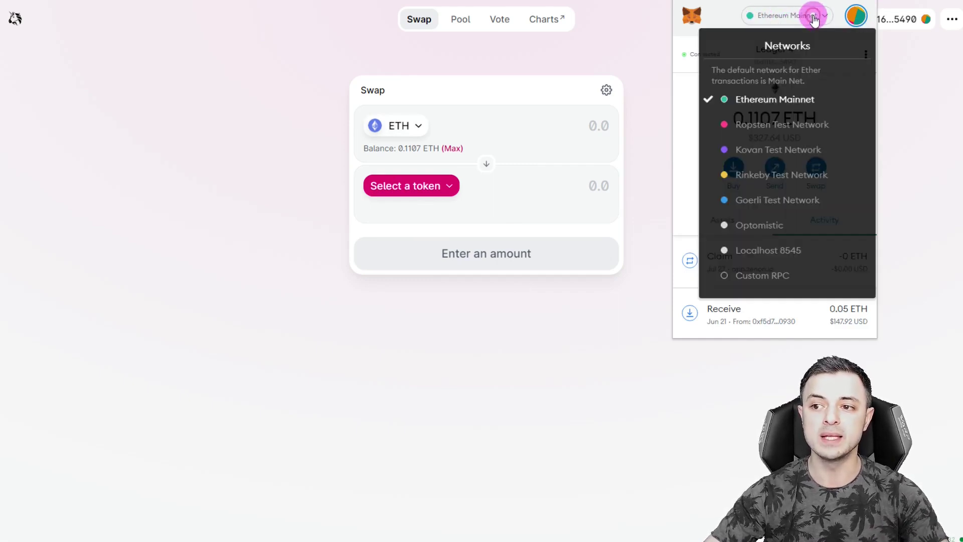
{"action": "left_click", "coordinate": [788, 226]}
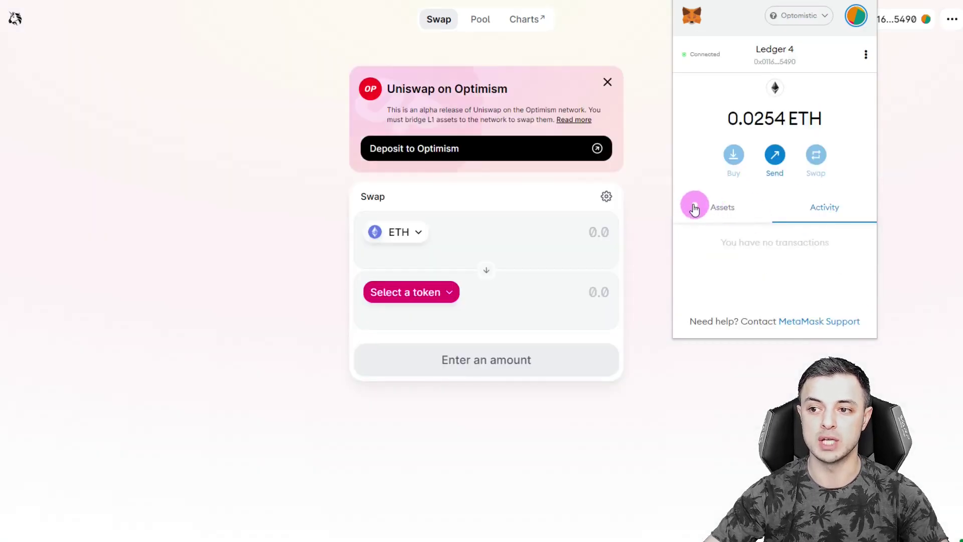
{"action": "left_click", "coordinate": [667, 171]}
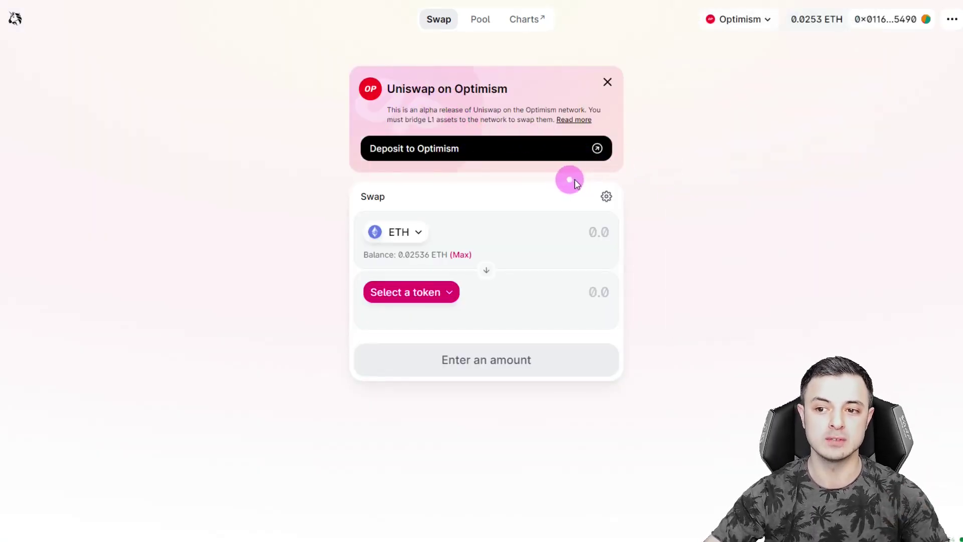
View the tokens available on Optimism for both sides of the Uniswap swap.
{"action": "left_click", "coordinate": [398, 231]}
{"action": "left_click", "coordinate": [805, 246]}
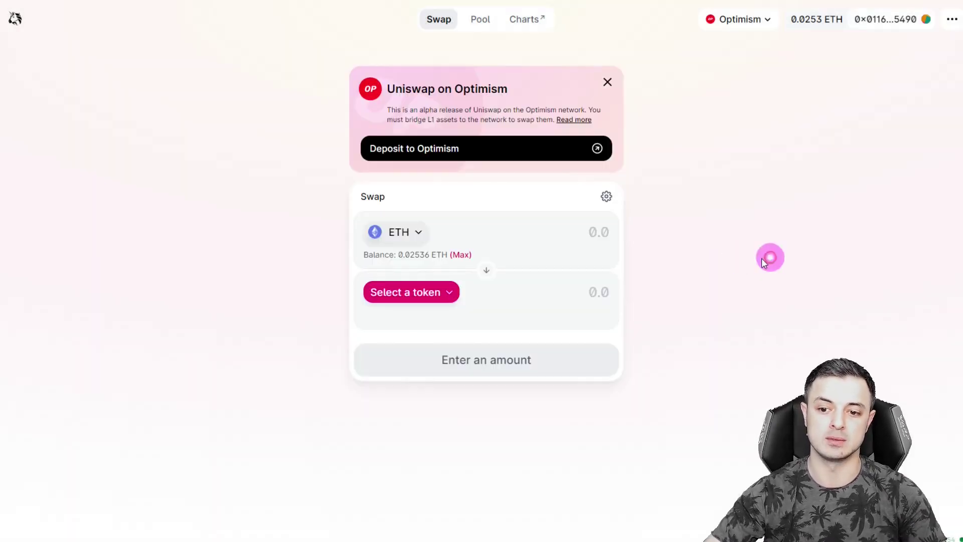
{"action": "left_click", "coordinate": [454, 295]}
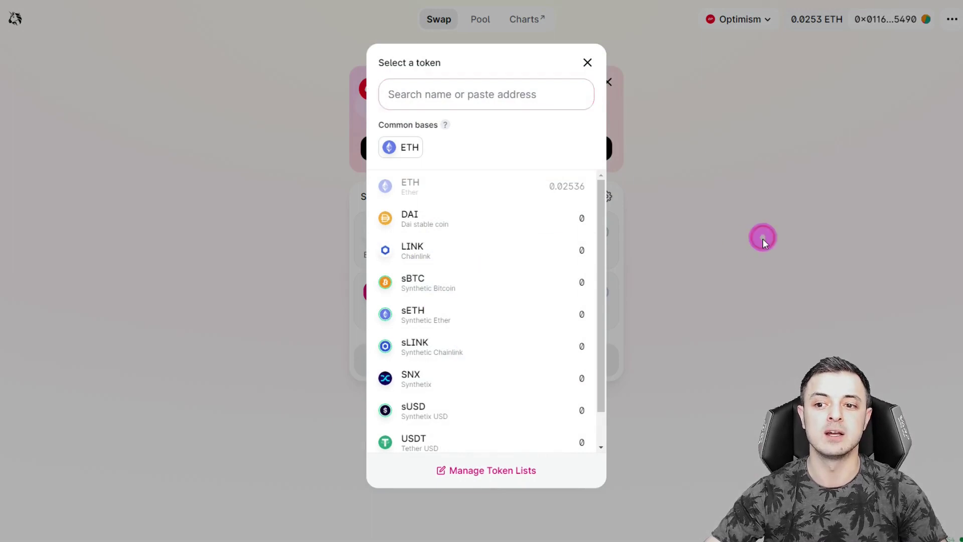
{"action": "left_click", "coordinate": [770, 235]}
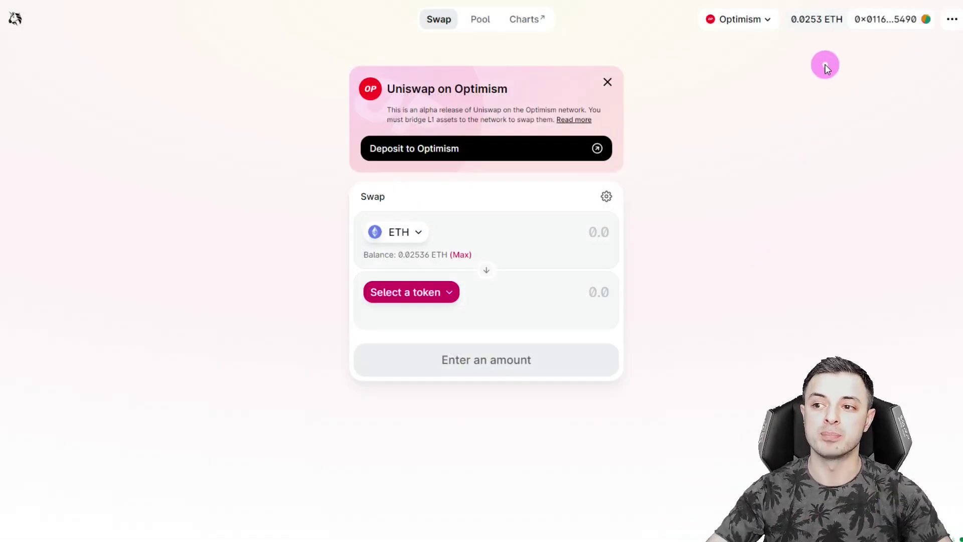
Review the list of networks available in MetaMask, including the Custom RPC option.
{"action": "left_click", "coordinate": [869, 2]}
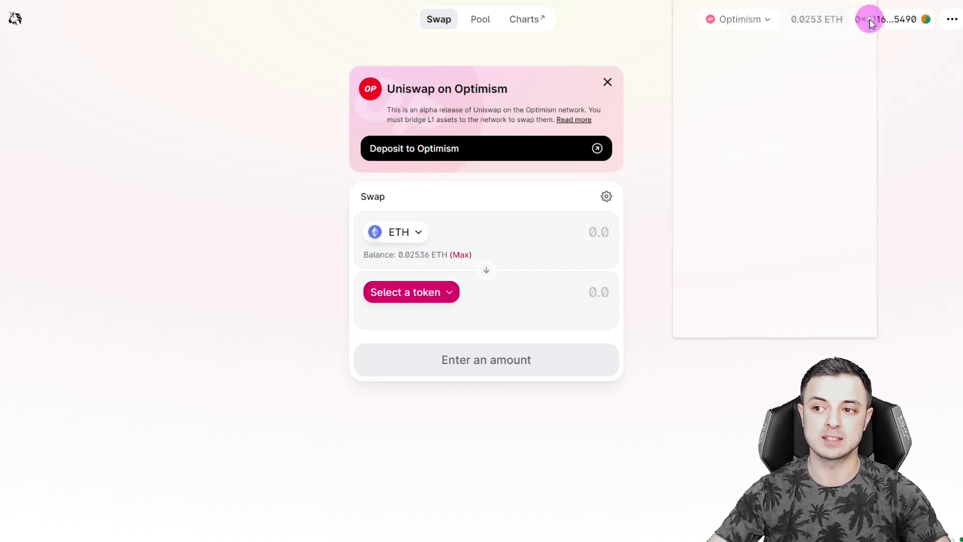
{"action": "left_click", "coordinate": [809, 23]}
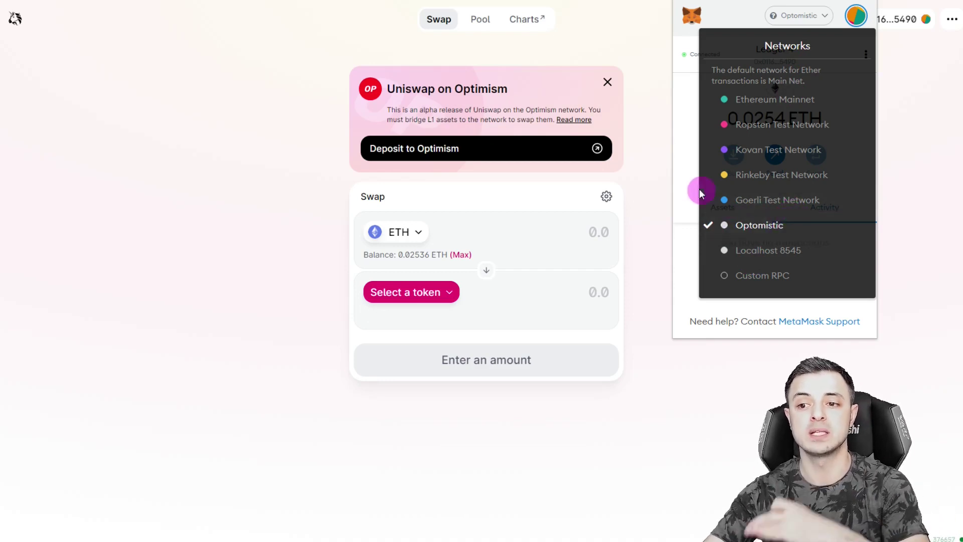
{"action": "left_click", "coordinate": [656, 158]}
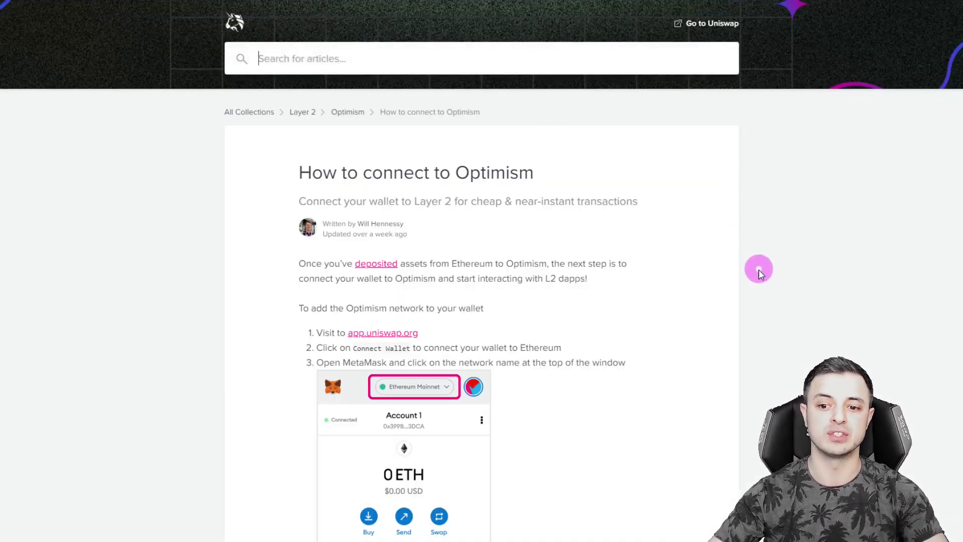
Read the opening steps of Uniswap's "How to connect to Optimism" help article.
{"action": "scroll", "coordinate": [656, 266], "scroll_direction": "down", "scroll_amount": 3}
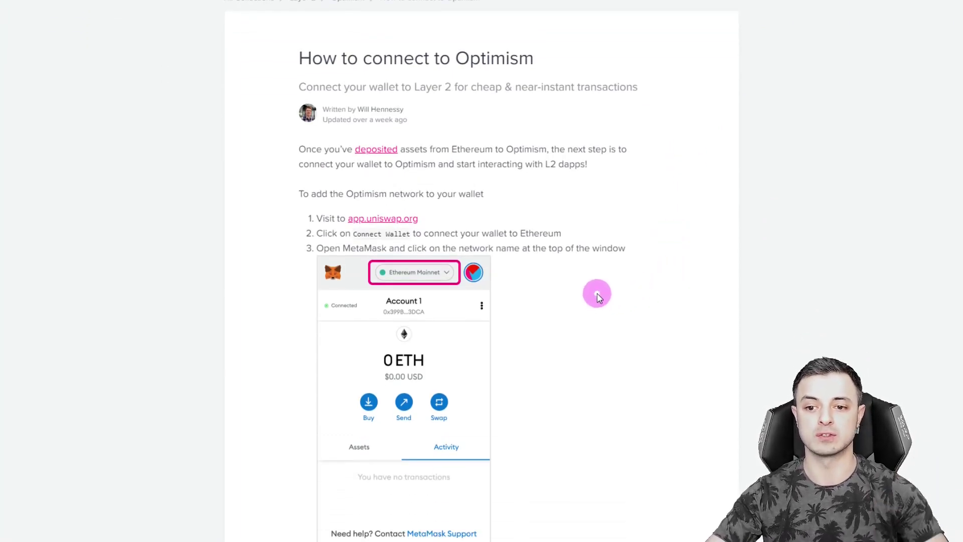
{"action": "scroll", "coordinate": [600, 268], "scroll_direction": "down", "scroll_amount": 2}
{"action": "scroll", "coordinate": [599, 269], "scroll_direction": "up", "scroll_amount": 2}
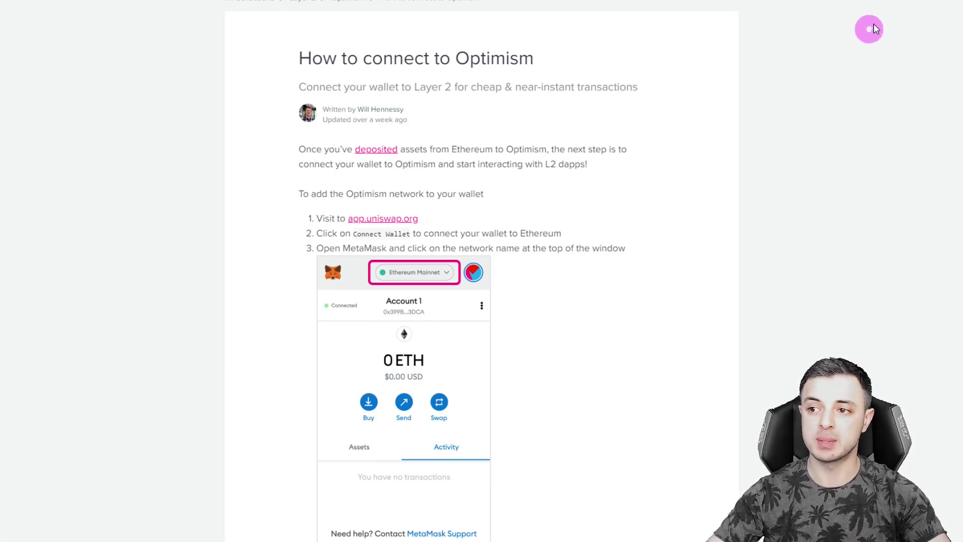
Open the form for adding a Custom RPC network in MetaMask.
{"action": "left_click", "coordinate": [869, 0]}
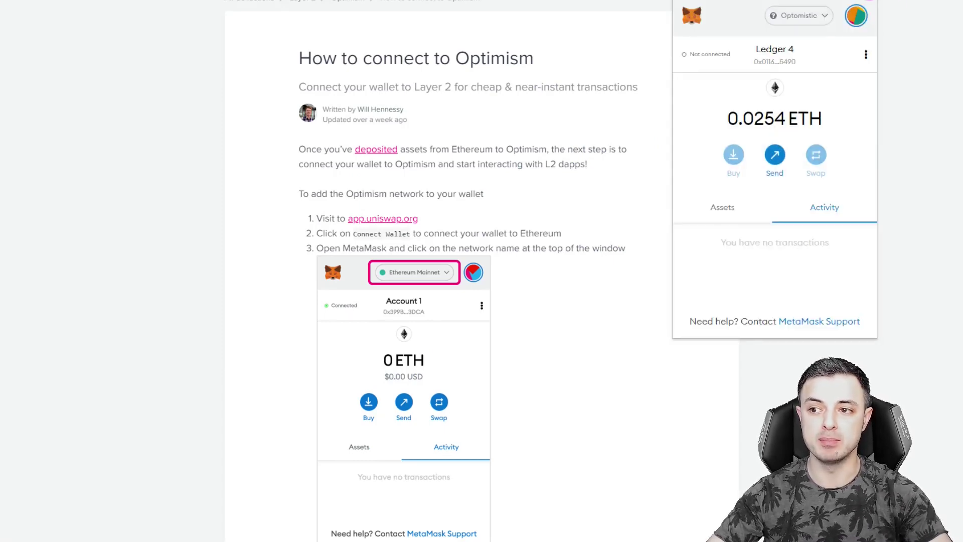
{"action": "left_click", "coordinate": [826, 20]}
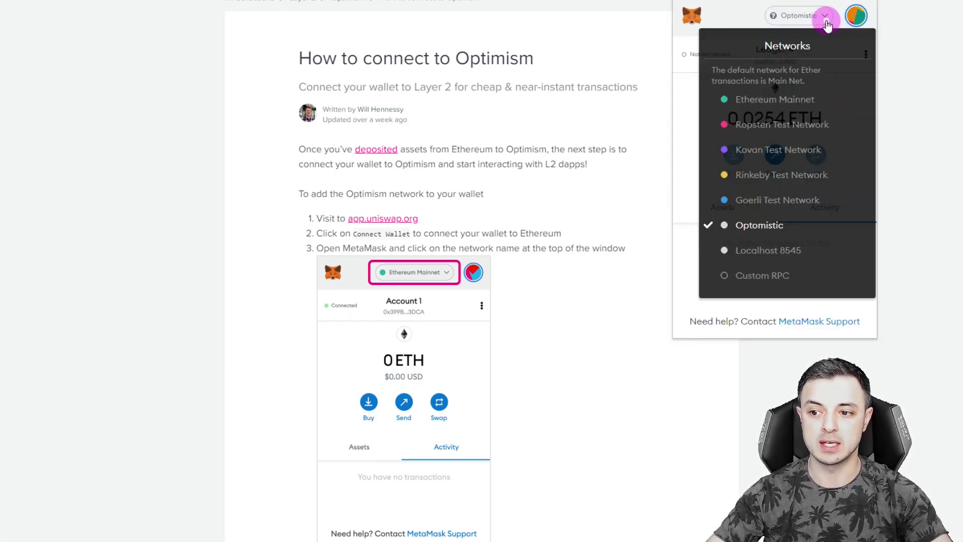
{"action": "left_click", "coordinate": [788, 280]}
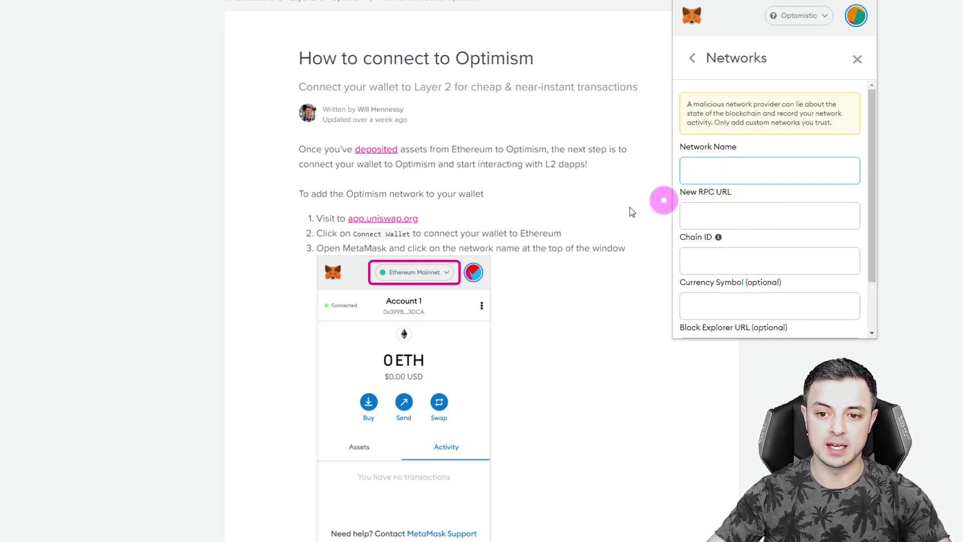
Find the Optimism network details in the help article and name the new MetaMask network Optimism2.
{"action": "scroll", "coordinate": [496, 248], "scroll_direction": "down", "scroll_amount": 5}
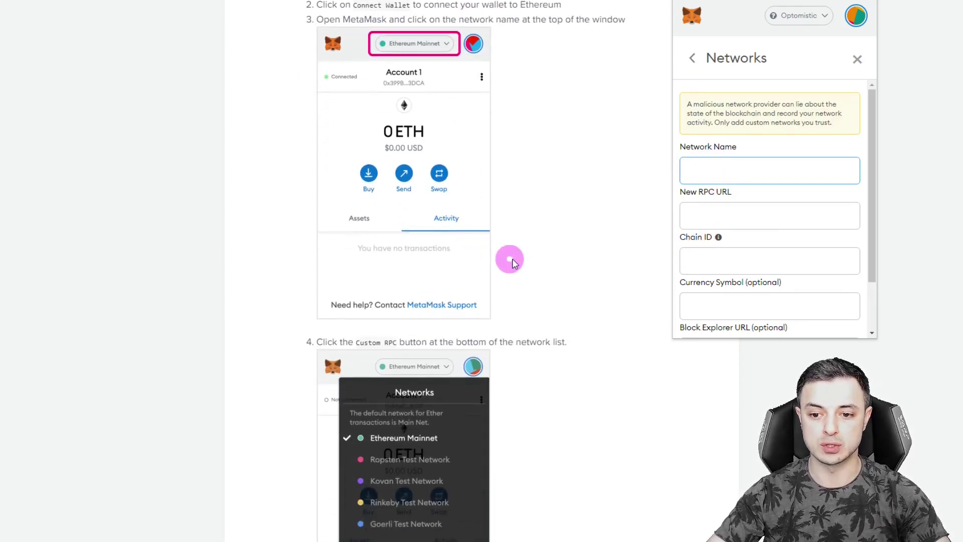
{"action": "scroll", "coordinate": [519, 261], "scroll_direction": "down", "scroll_amount": 15}
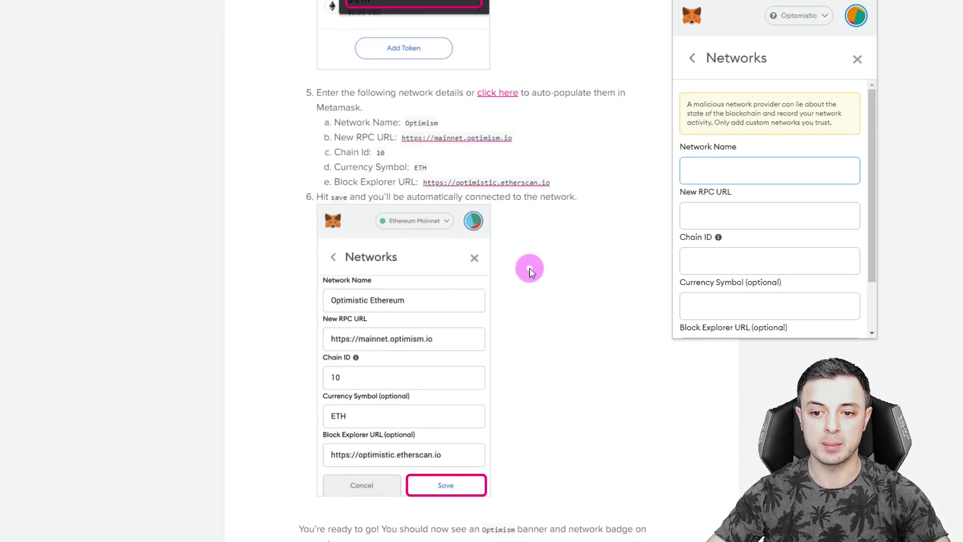
{"action": "scroll", "coordinate": [436, 247], "scroll_direction": "up", "scroll_amount": 1}
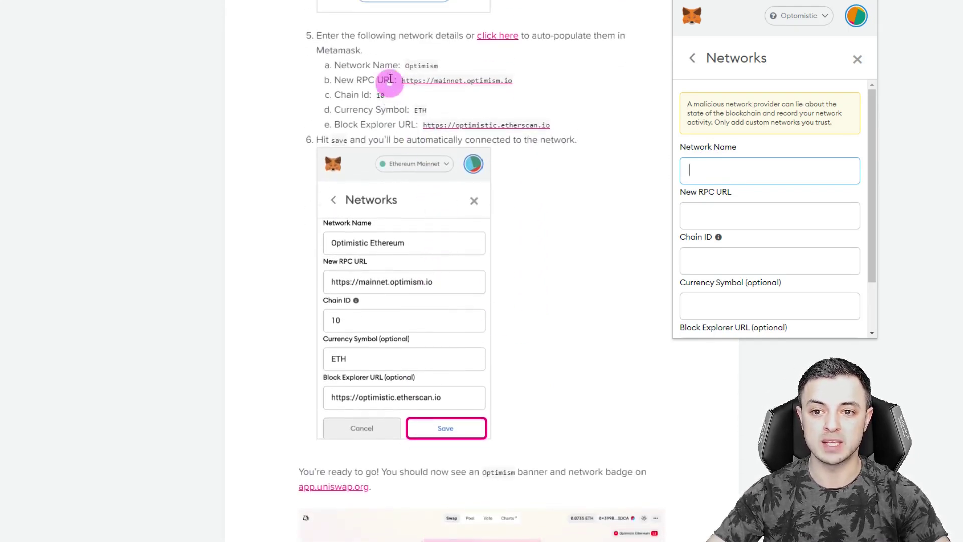
{"action": "left_click", "coordinate": [732, 179]}
{"action": "type", "text": "Optimism2"}
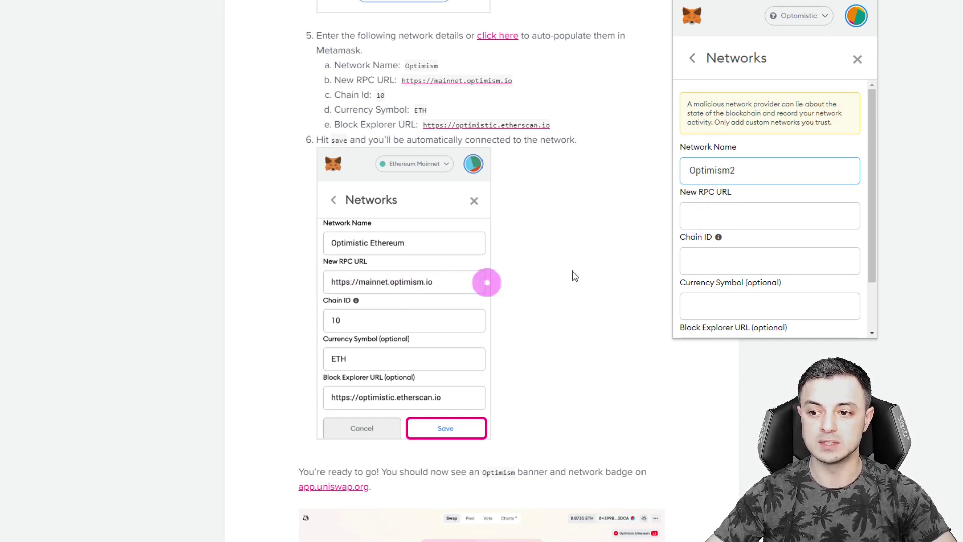
{"action": "left_click", "coordinate": [717, 214]}
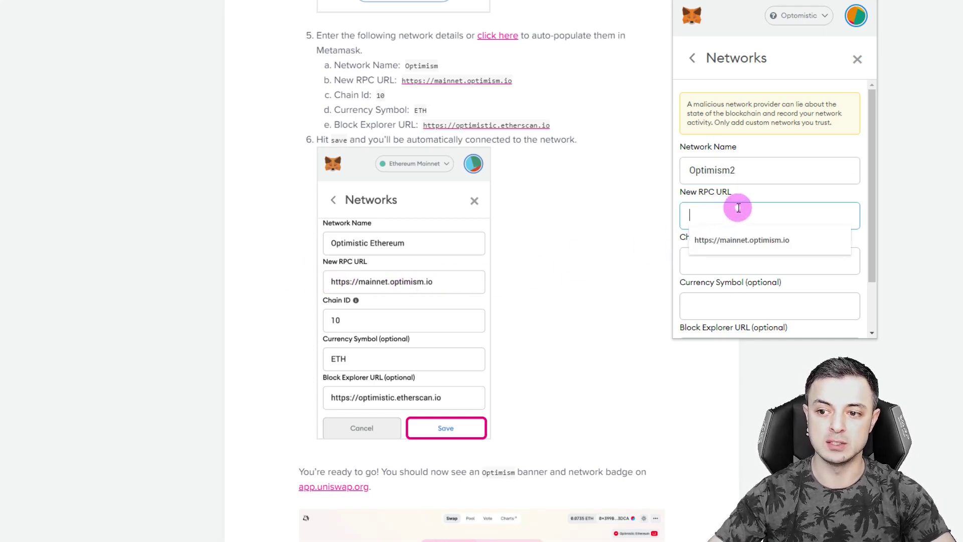
{"action": "left_click", "coordinate": [740, 239]}
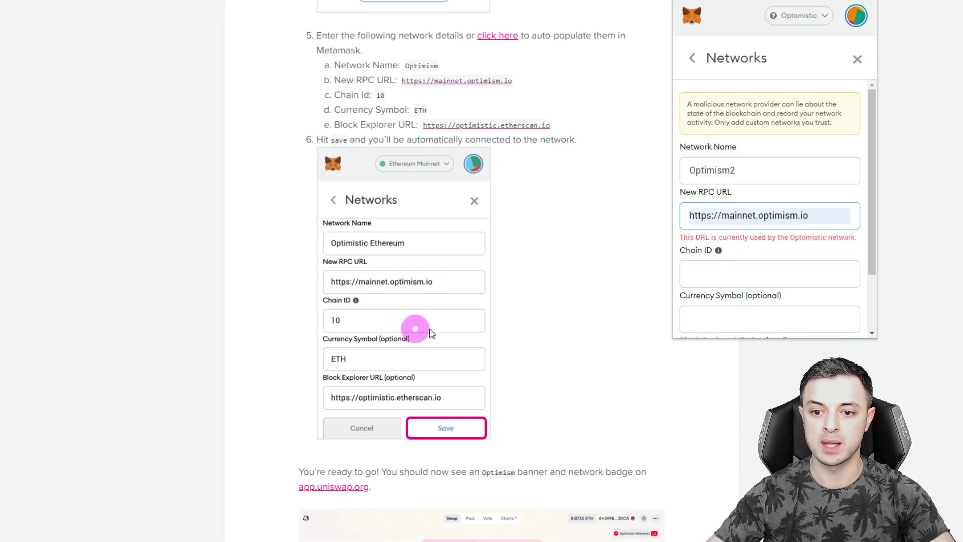
{"action": "left_click", "coordinate": [714, 279]}
{"action": "left_click", "coordinate": [716, 295]}
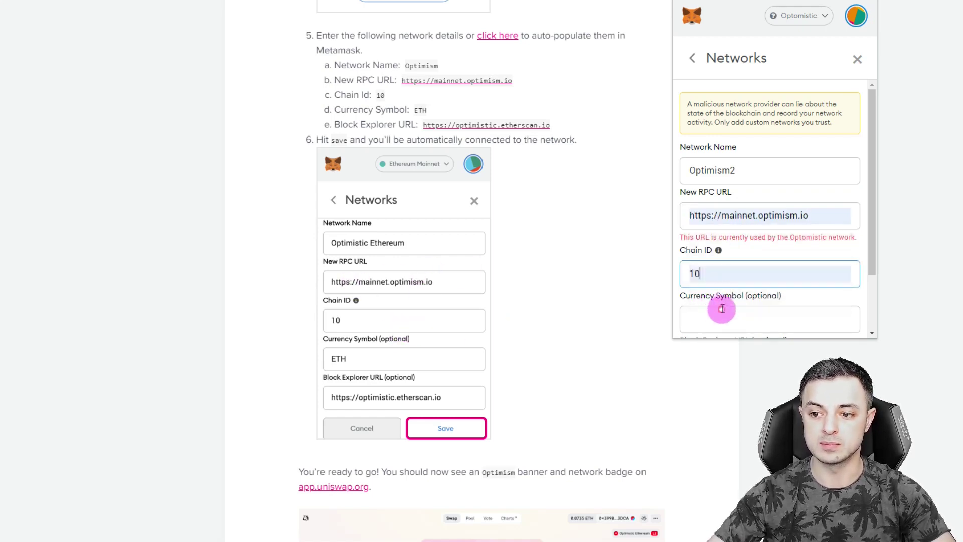
{"action": "scroll", "coordinate": [724, 292], "scroll_direction": "down", "scroll_amount": 1}
{"action": "left_click", "coordinate": [722, 262]}
{"action": "left_click", "coordinate": [721, 285]}
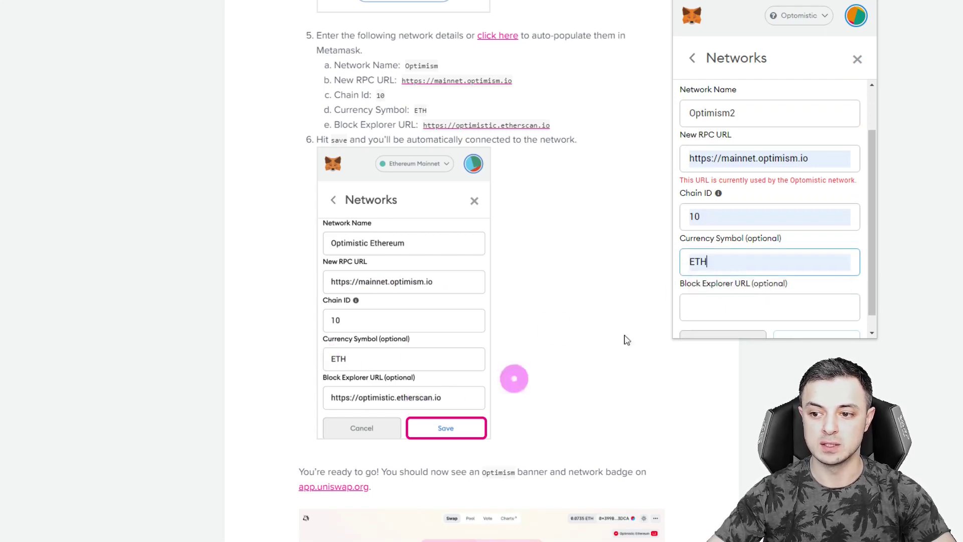
{"action": "scroll", "coordinate": [727, 300], "scroll_direction": "down", "scroll_amount": 1}
{"action": "left_click", "coordinate": [727, 290]}
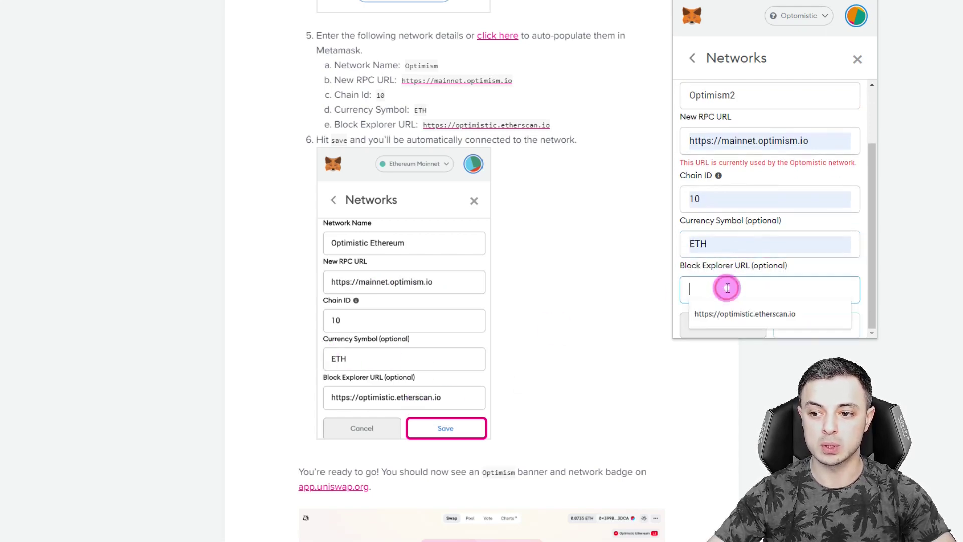
{"action": "left_click", "coordinate": [727, 314]}
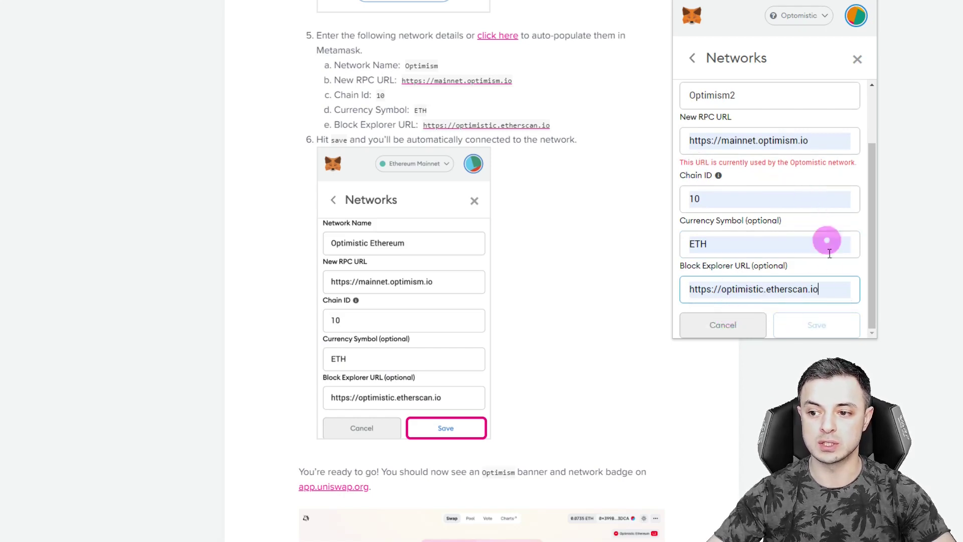
{"action": "left_click", "coordinate": [815, 324]}
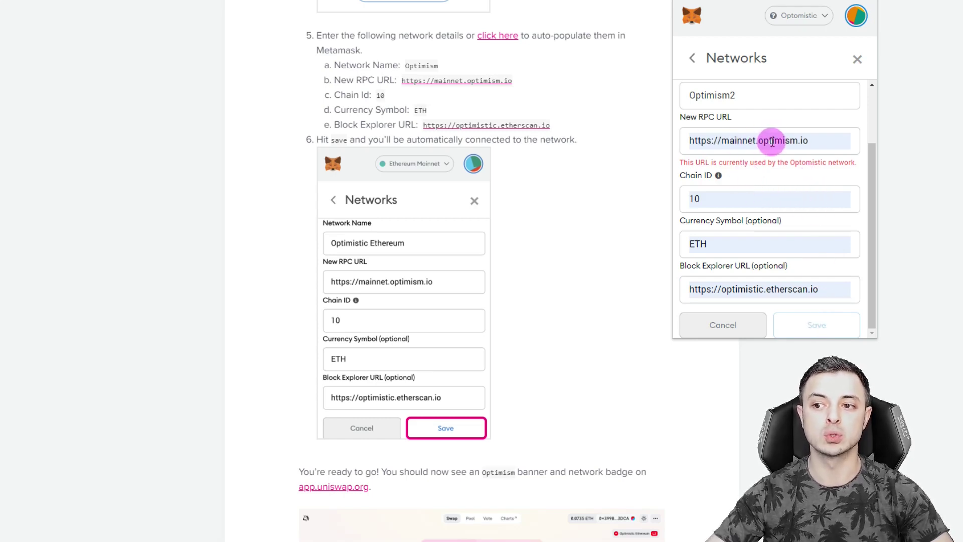
{"action": "left_click", "coordinate": [858, 61]}
Check the Optomistic entry in MetaMask's network list, and skim the rest of the help article.
{"action": "left_click", "coordinate": [808, 15]}
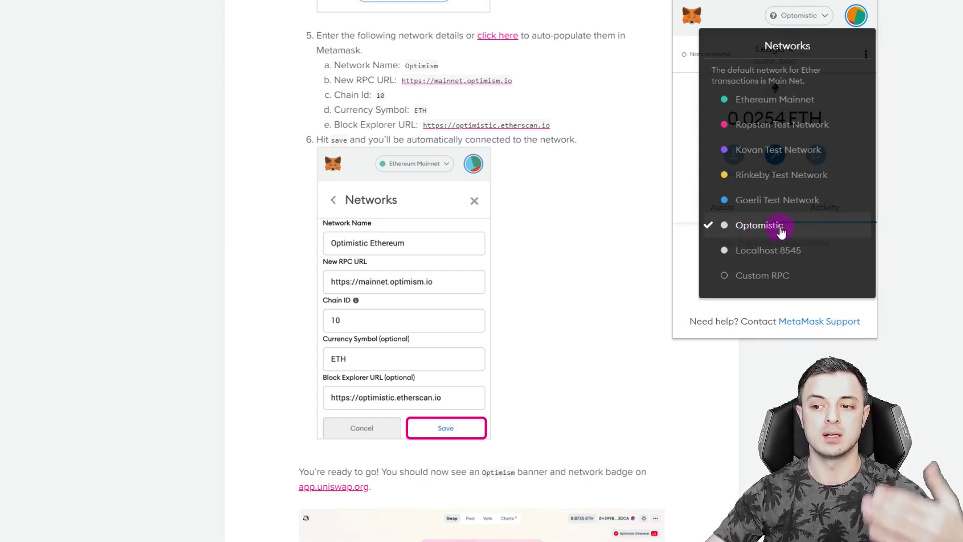
{"action": "left_click", "coordinate": [630, 252]}
{"action": "scroll", "coordinate": [631, 253], "scroll_direction": "down", "scroll_amount": 5}
{"action": "scroll", "coordinate": [643, 253], "scroll_direction": "down", "scroll_amount": 2}
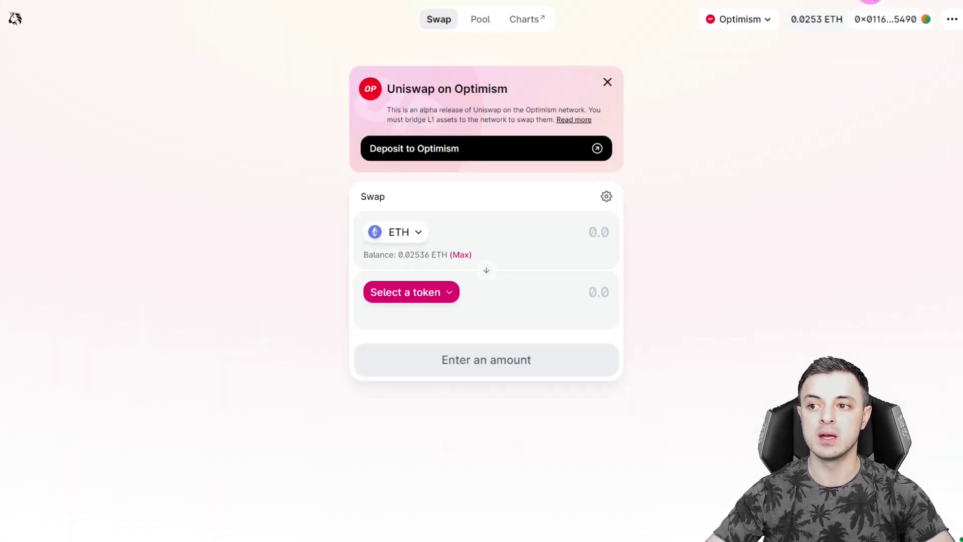
On the Uniswap swap page, switch MetaMask to Ethereum Mainnet and back to Optomistic, and recheck the selected network.
{"action": "left_click", "coordinate": [870, 0]}
{"action": "left_click", "coordinate": [798, 15]}
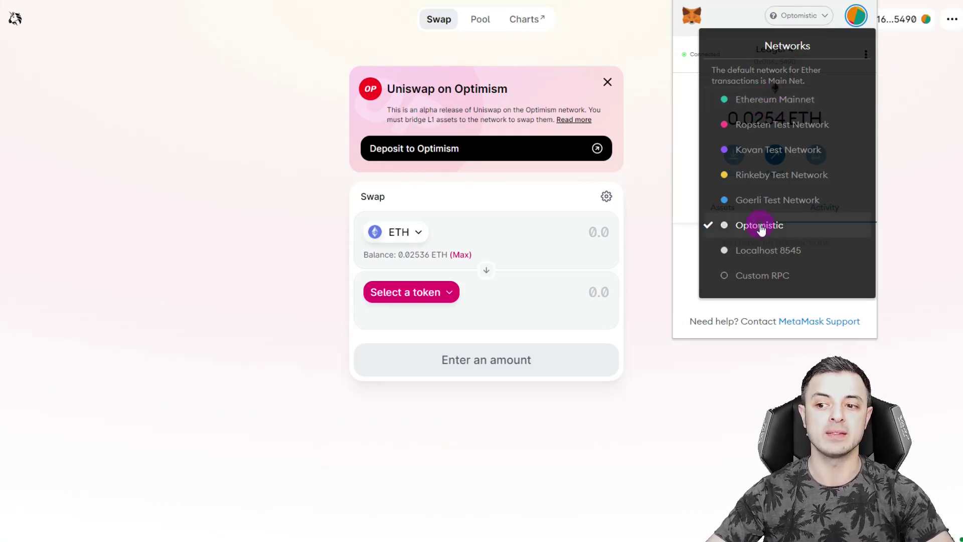
{"action": "left_click", "coordinate": [769, 99]}
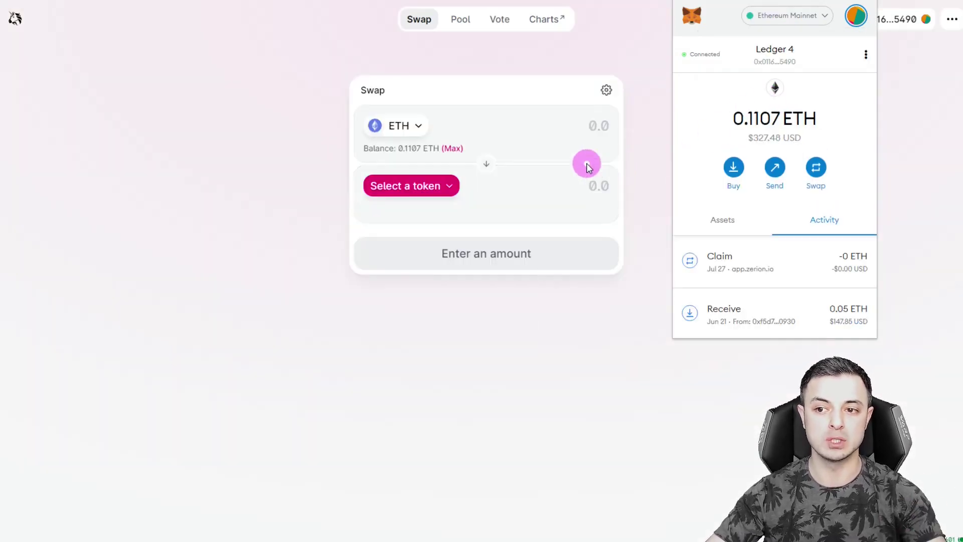
{"action": "left_click", "coordinate": [791, 20]}
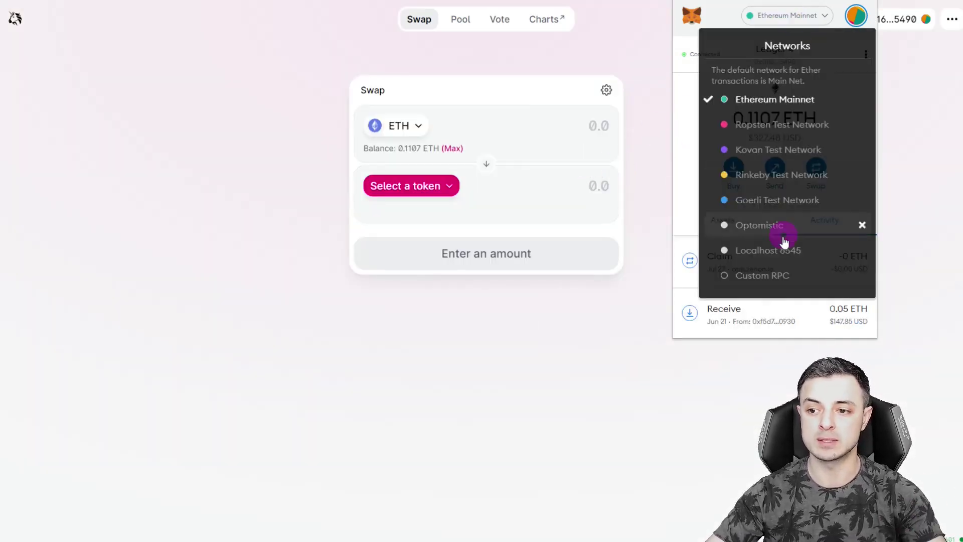
{"action": "left_click", "coordinate": [759, 225]}
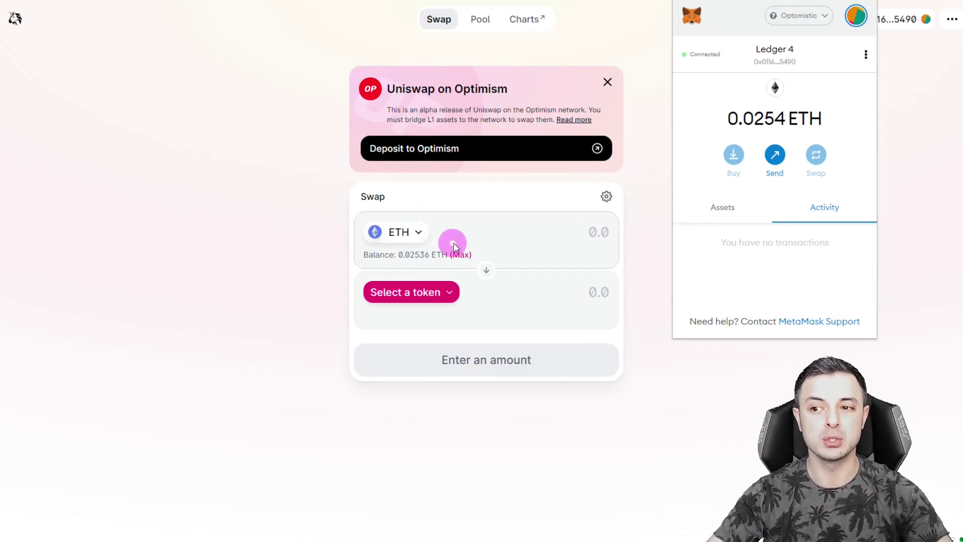
{"action": "left_click", "coordinate": [798, 16]}
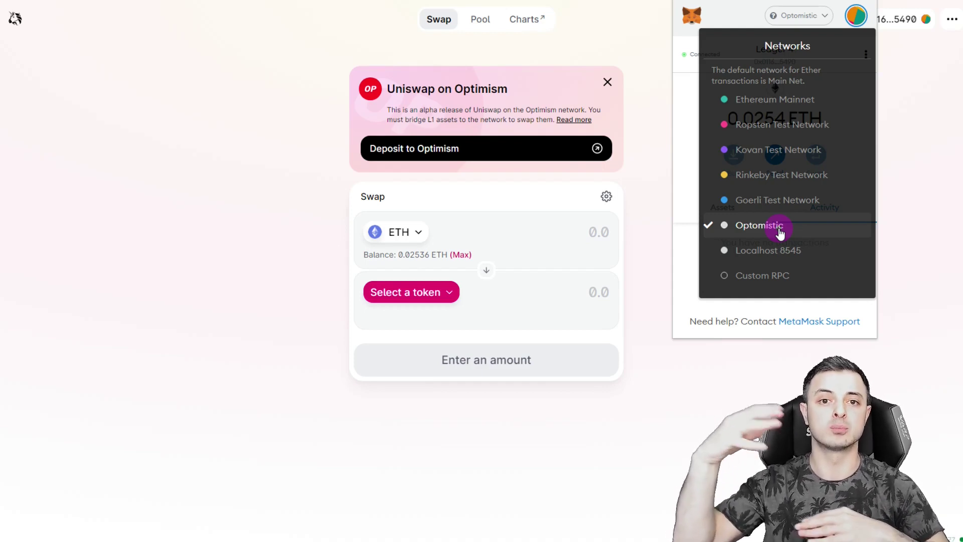
{"action": "left_click", "coordinate": [344, 250]}
Examine the tokens available on Optimism for both sides of the Uniswap swap.
{"action": "left_click", "coordinate": [395, 233]}
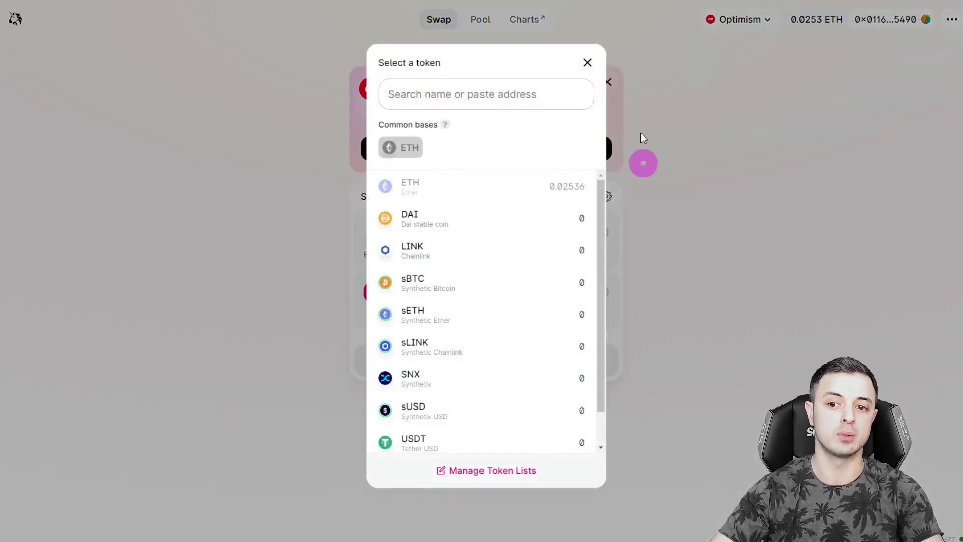
{"action": "left_click", "coordinate": [585, 62]}
{"action": "left_click", "coordinate": [438, 297]}
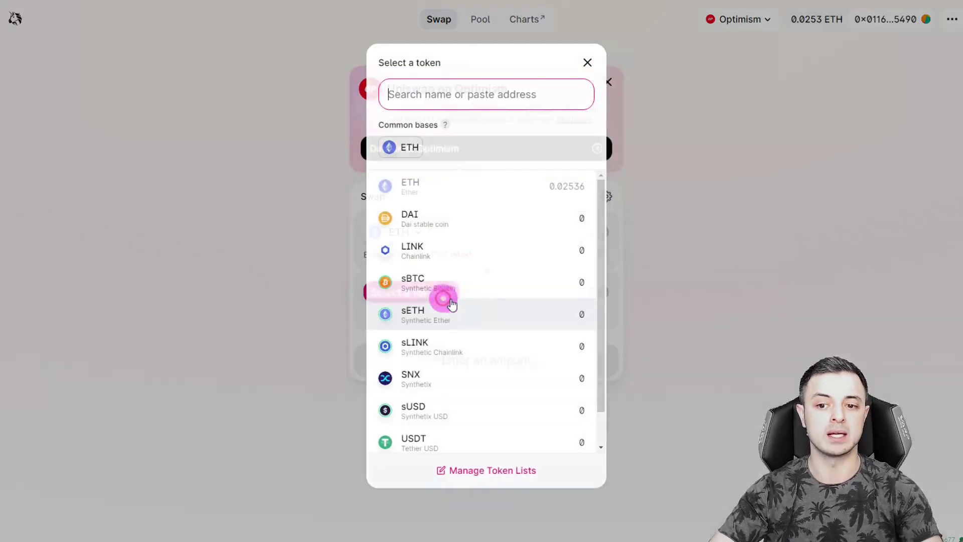
{"action": "left_click", "coordinate": [713, 209]}
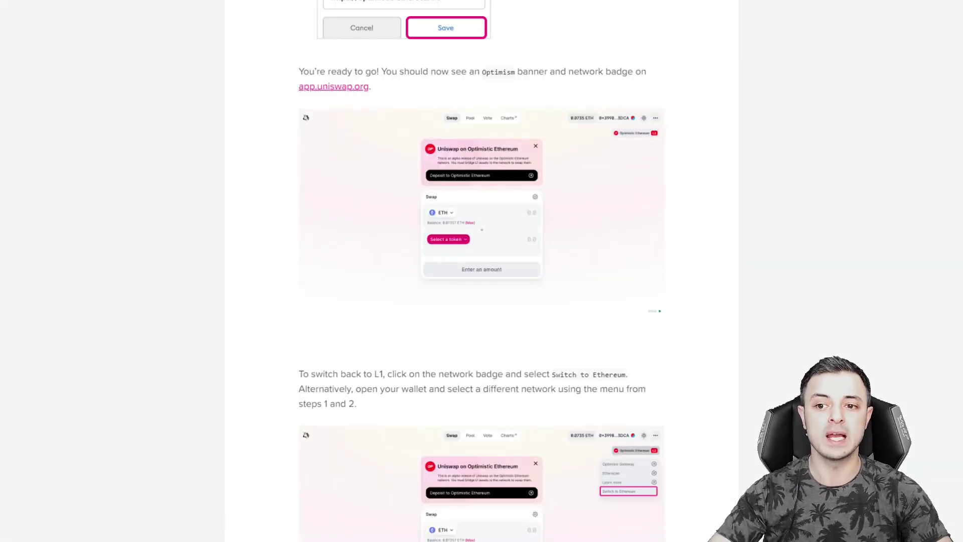
Look back over the Uniswap help article and skim the Optimistic Ethereum documentation's welcome page.
{"action": "scroll", "coordinate": [705, 144], "scroll_direction": "up", "scroll_amount": 5}
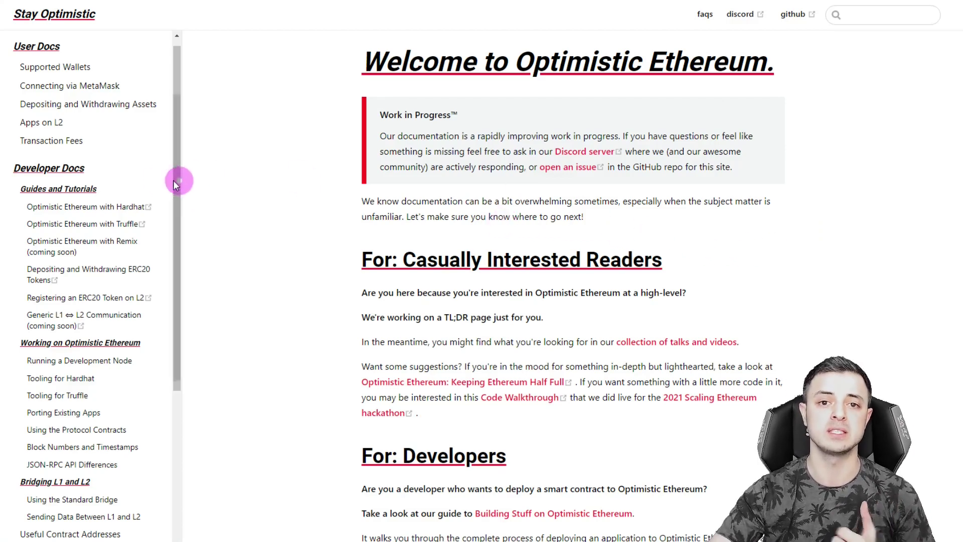
{"action": "scroll", "coordinate": [86, 344], "scroll_direction": "down", "scroll_amount": 10}
{"action": "scroll", "coordinate": [387, 246], "scroll_direction": "up", "scroll_amount": 7}
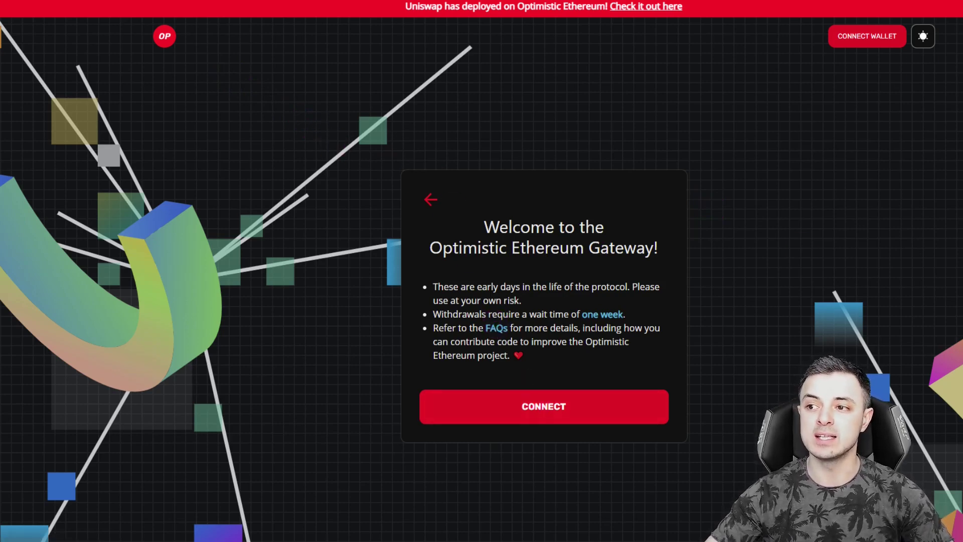
Check the wallet's network and connect MetaMask to the Optimistic Ethereum Gateway.
{"action": "key", "text": "alt+shift+m"}
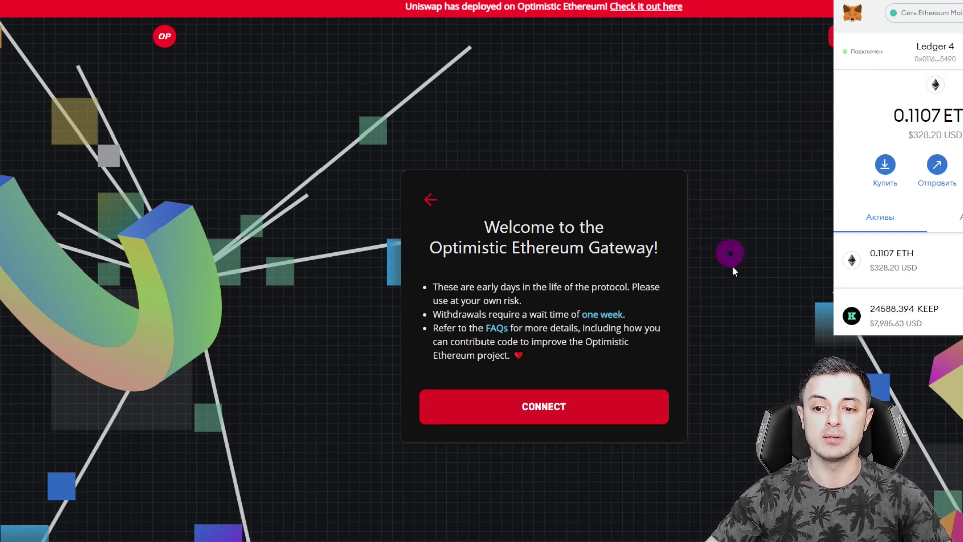
{"action": "left_click", "coordinate": [587, 423]}
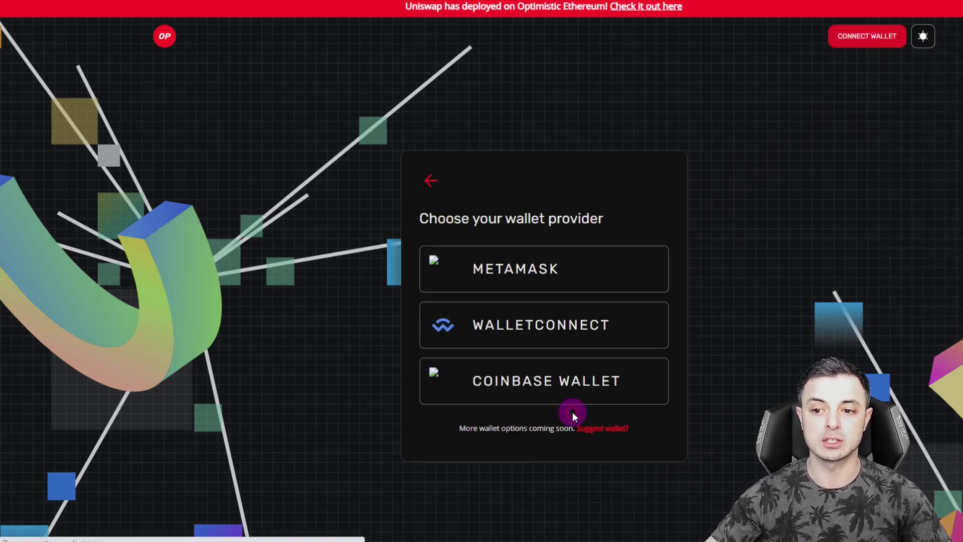
{"action": "left_click", "coordinate": [505, 274]}
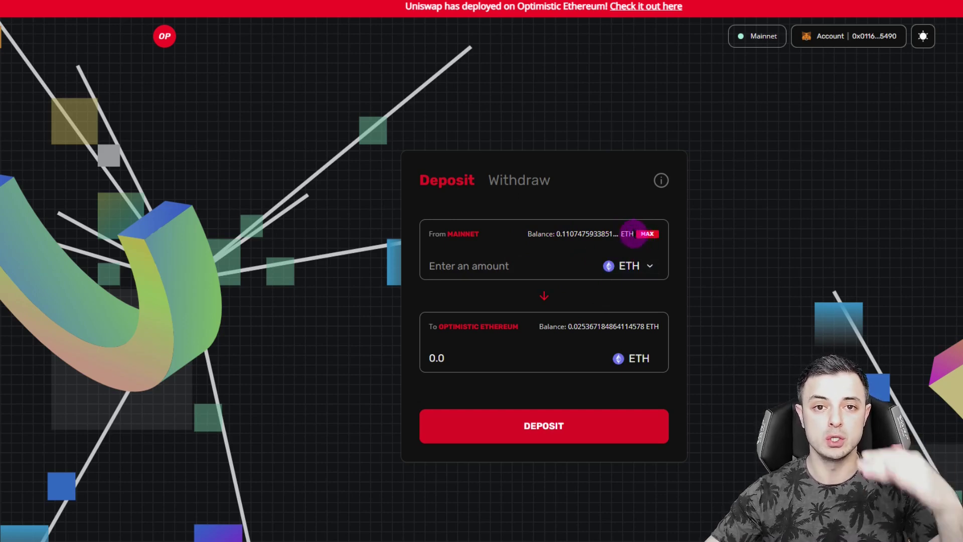
Look at the token choices for a deposit from Mainnet, and open the deposit amount for entry.
{"action": "left_click", "coordinate": [641, 271]}
{"action": "left_click", "coordinate": [432, 155]}
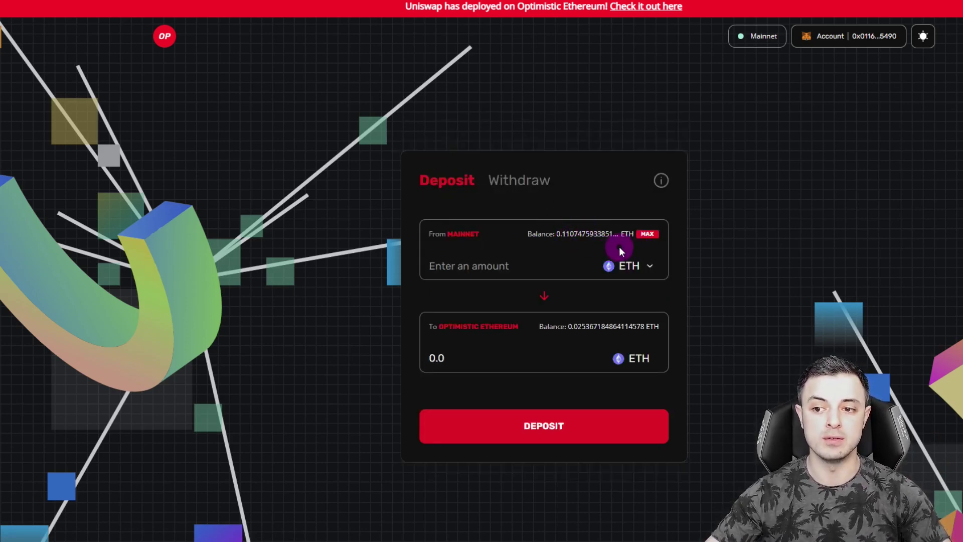
{"action": "left_click", "coordinate": [529, 265]}
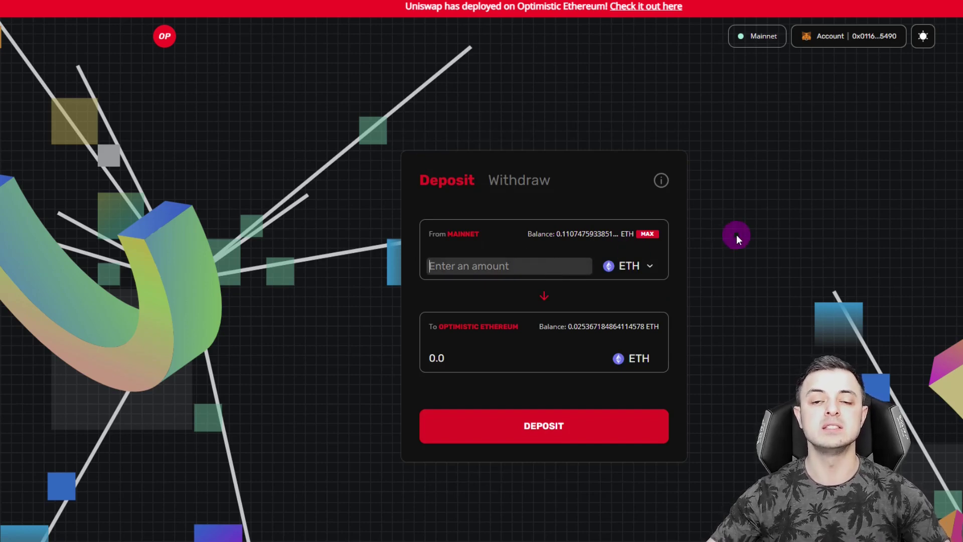